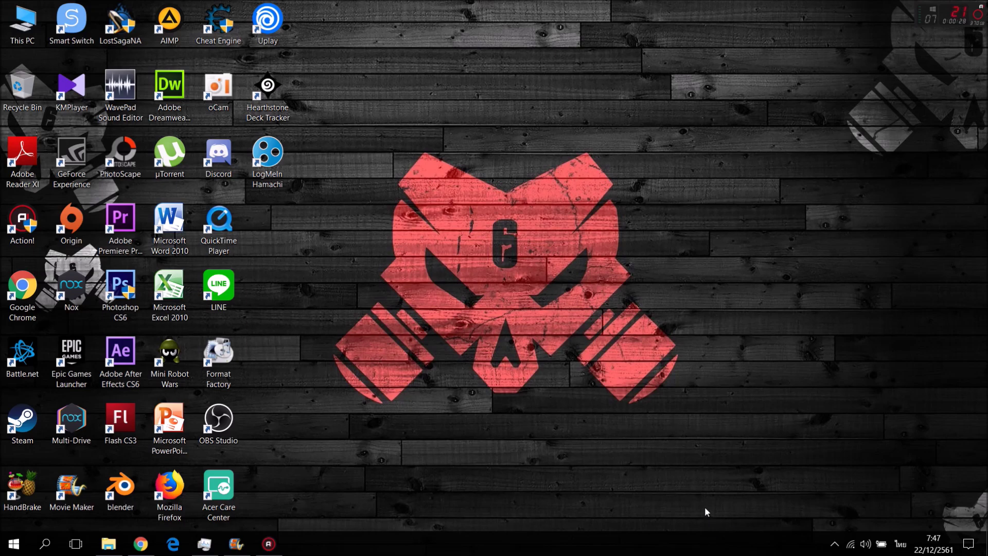
# - Switch to Google Chrome and look over the Nitrox - Multiplayer Mod page on Nexus Mods
pyautogui.click(138, 544)
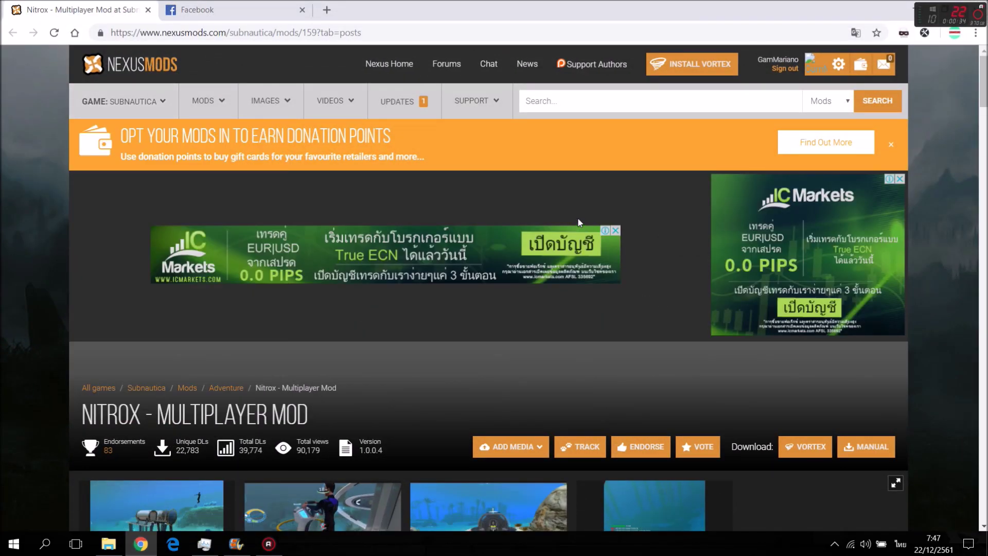
pyautogui.scroll(-1, 174, 320)
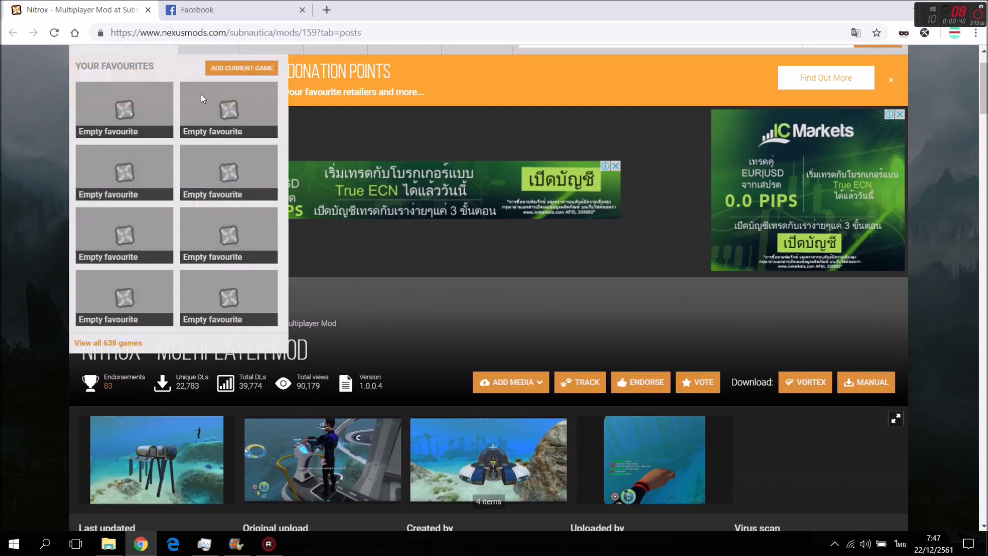
pyautogui.scroll(1, 443, 244)
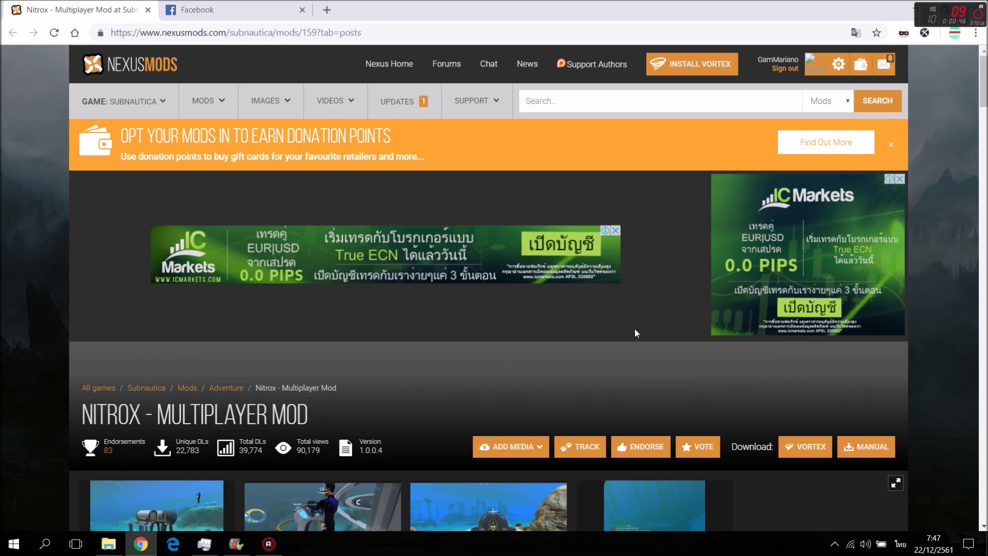
pyautogui.scroll(-2, 633, 330)
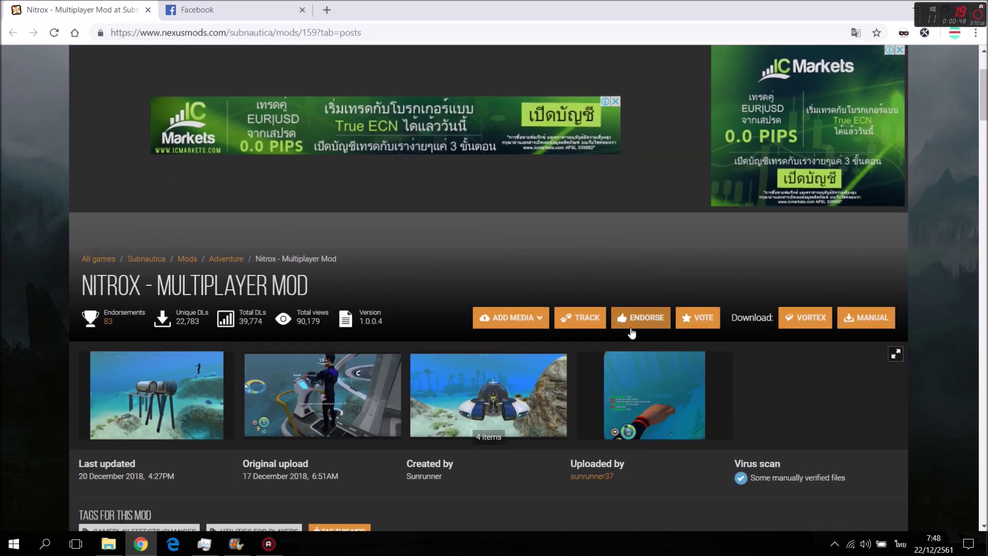
pyautogui.scroll(2, 784, 277)
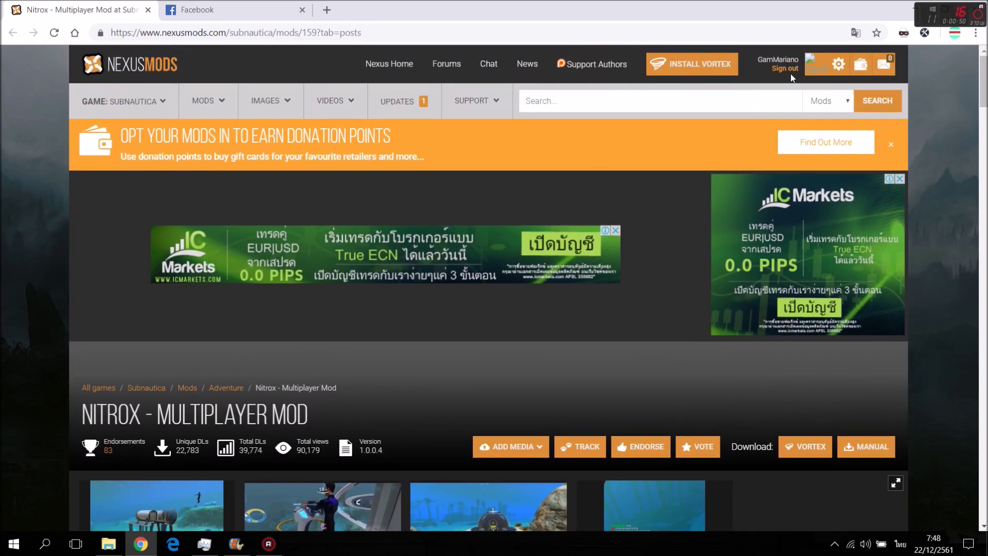
pyautogui.scroll(-2, 710, 291)
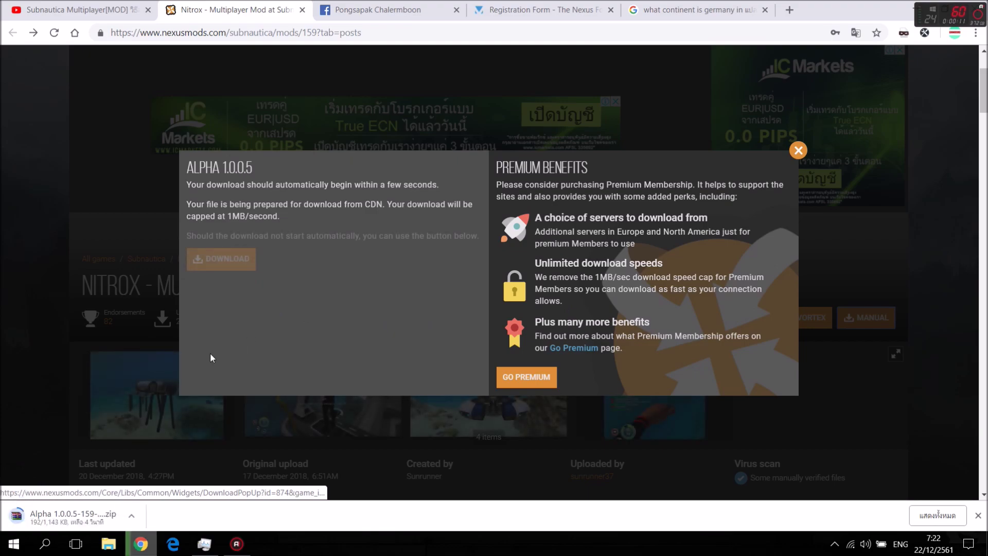
# - Dismiss the download pop-up and show the downloaded Alpha 1.0.0.5 zip in its folder
pyautogui.click(798, 150)
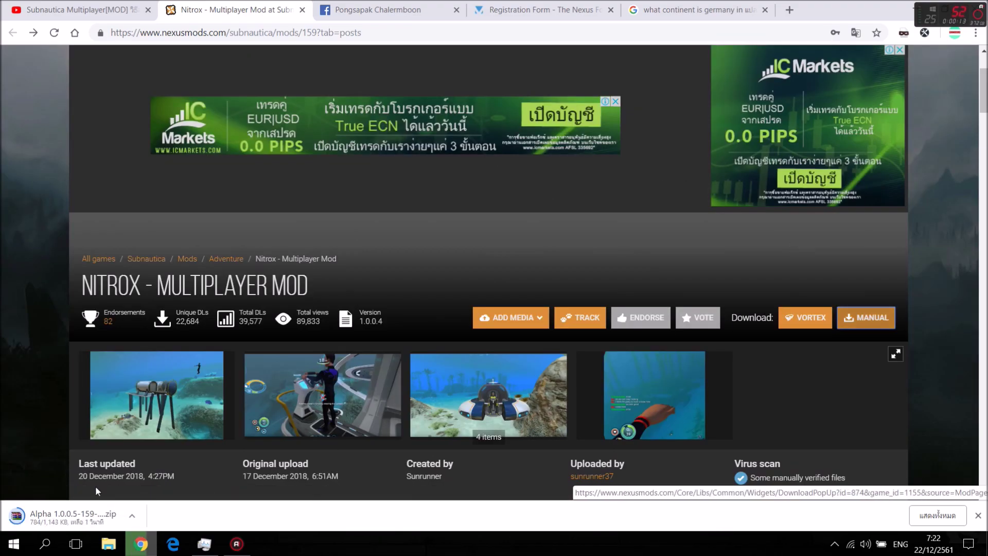
pyautogui.click(133, 516)
pyautogui.click(164, 475)
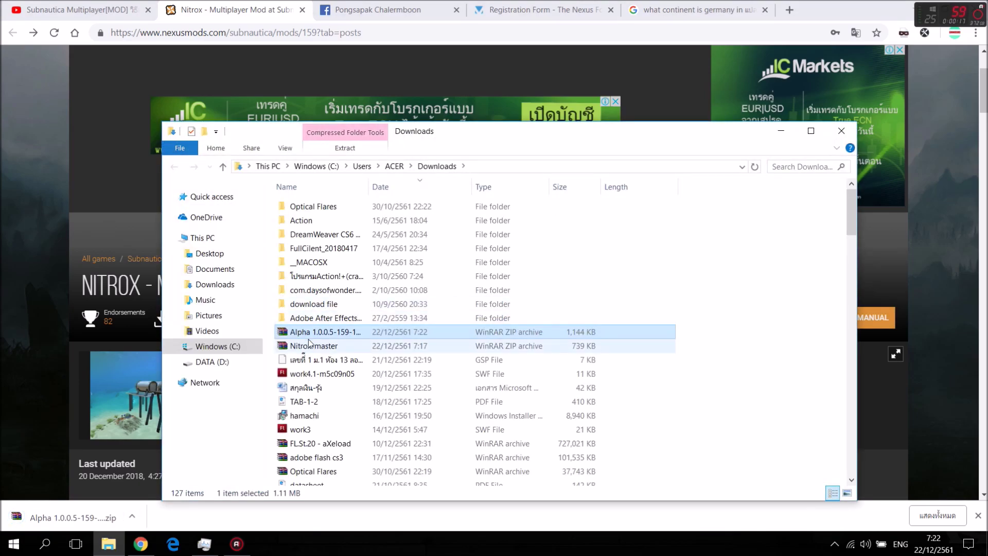
# - Move the Alpha 1.0.0.5 zip from Downloads into New folder on the DATA (D:) drive
pyautogui.rightClick(312, 331)
pyautogui.click(369, 240)
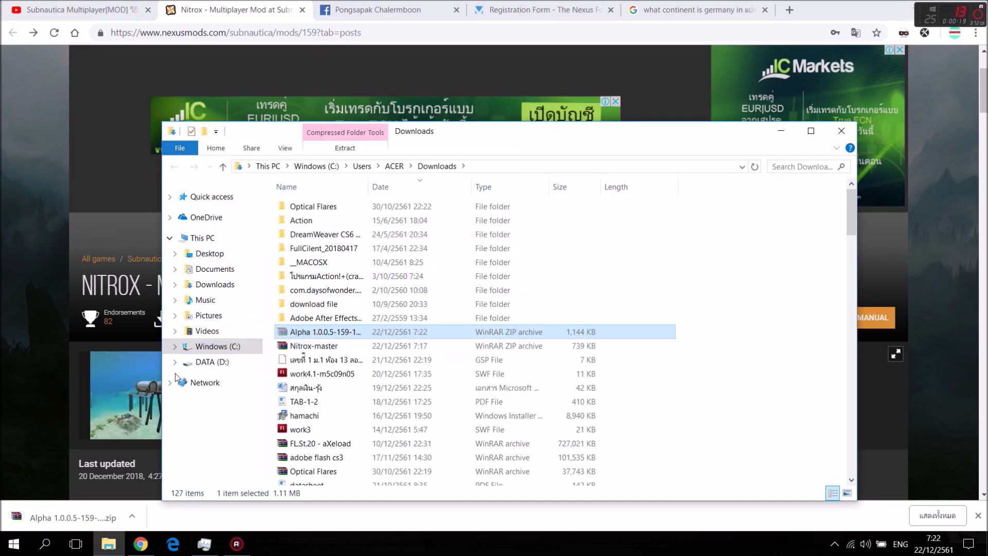
pyautogui.click(210, 361)
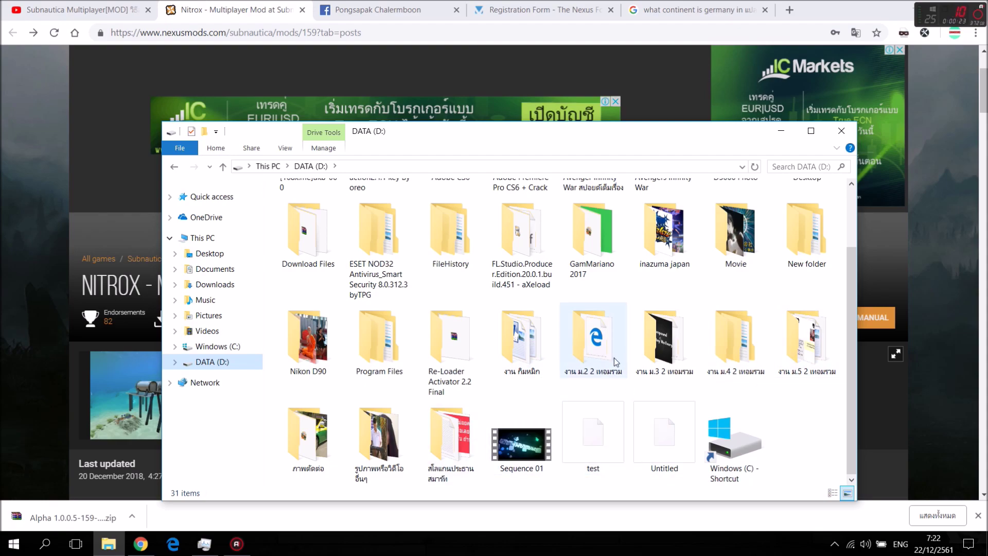
pyautogui.scroll(1, 616, 363)
pyautogui.scroll(-1, 797, 352)
pyautogui.doubleClick(829, 256)
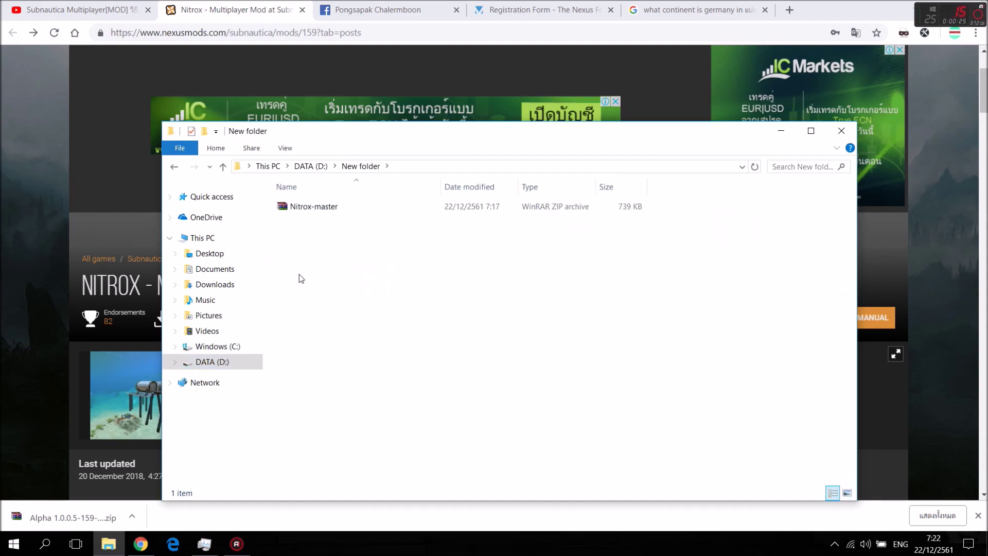
pyautogui.rightClick(300, 274)
pyautogui.click(330, 366)
pyautogui.click(364, 306)
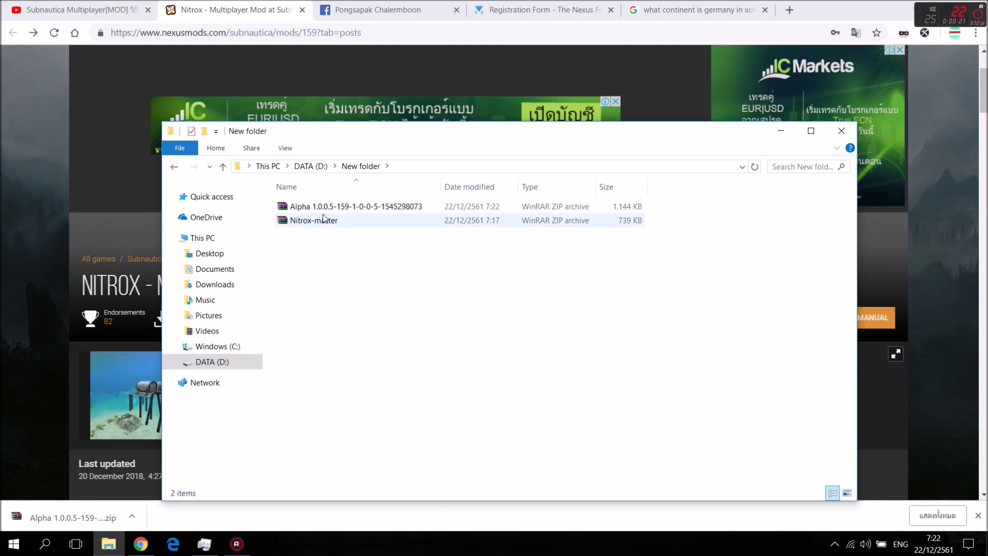
# - Copy the Alpha 1.0.0.5 archive from New folder onto an empty area in the middle of the desktop
pyautogui.rightClick(326, 208)
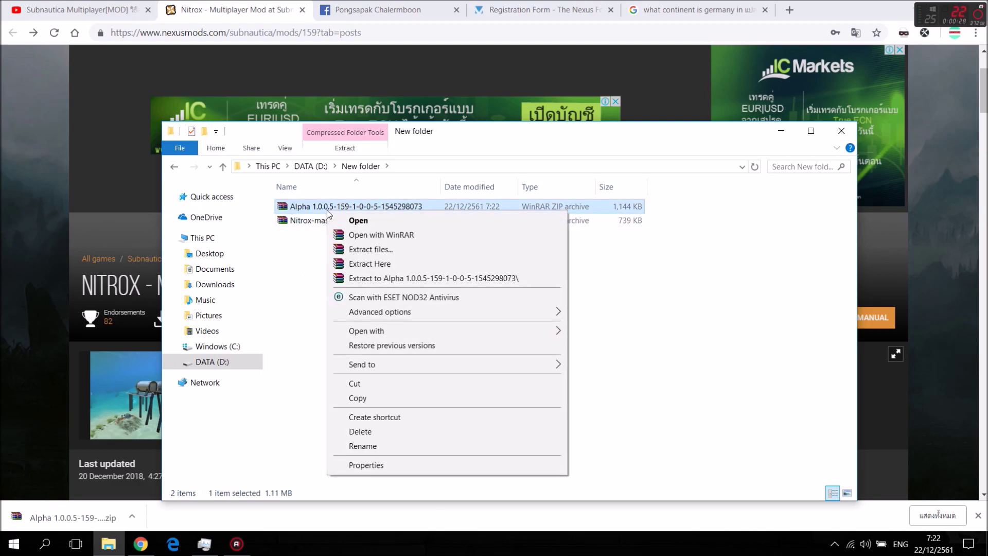
pyautogui.click(362, 400)
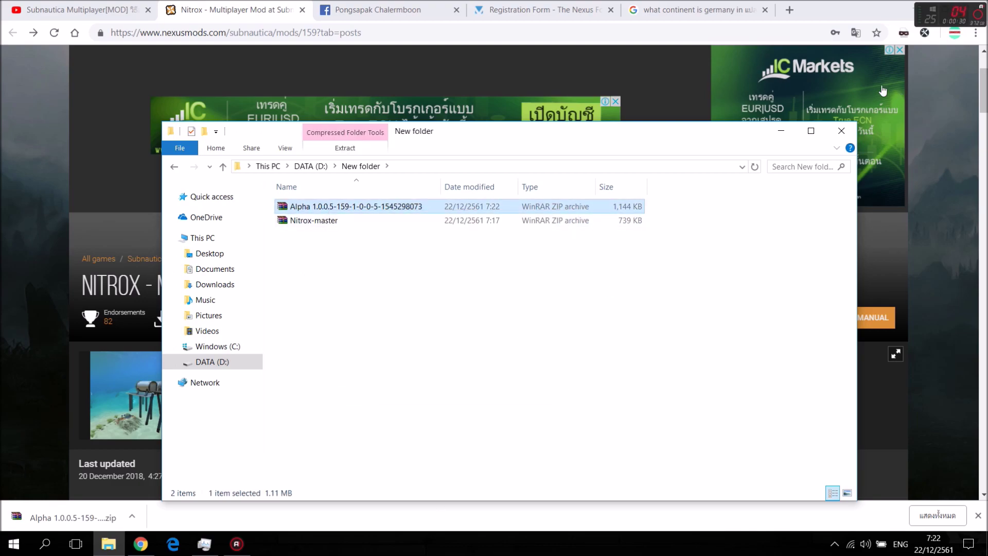
pyautogui.click(841, 131)
pyautogui.click(950, 4)
pyautogui.rightClick(419, 122)
pyautogui.click(454, 185)
pyautogui.moveTo(413, 84); pyautogui.dragTo(572, 272)
pyautogui.moveTo(508, 153); pyautogui.dragTo(570, 273)
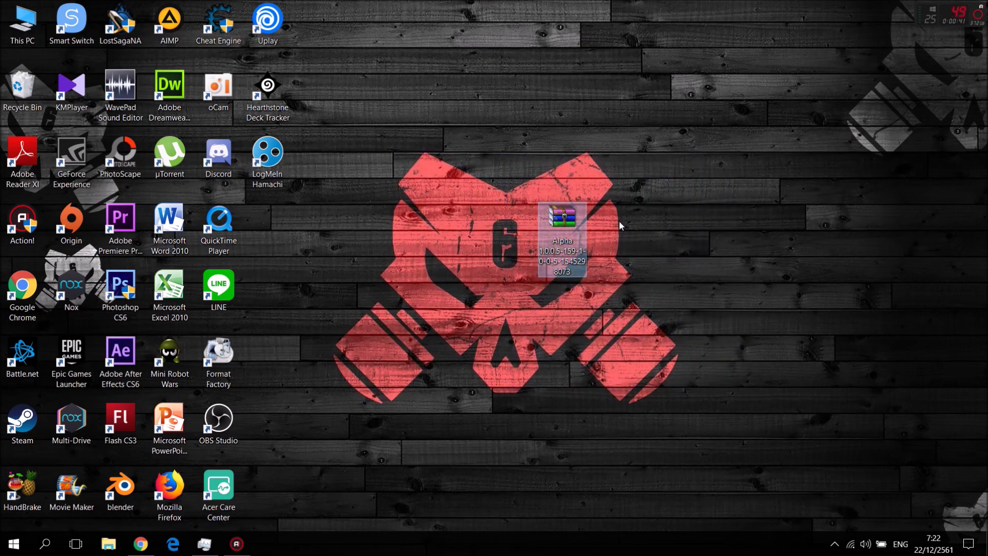
# - Extract the Alpha 1.0.0.5 archive onto the desktop and place NitroxInstaller-1.0.0.5 beside it
pyautogui.rightClick(562, 219)
pyautogui.click(573, 273)
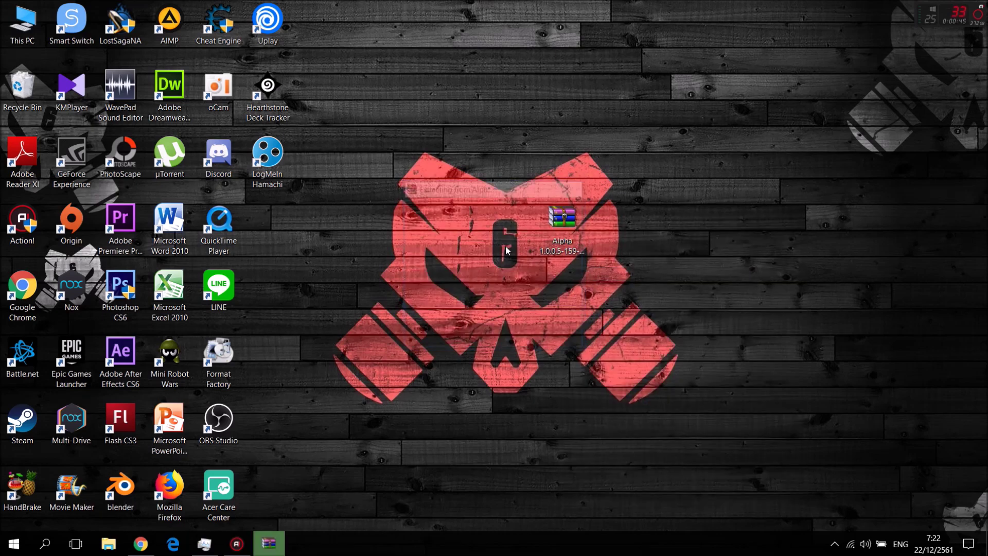
pyautogui.moveTo(269, 226); pyautogui.dragTo(612, 234)
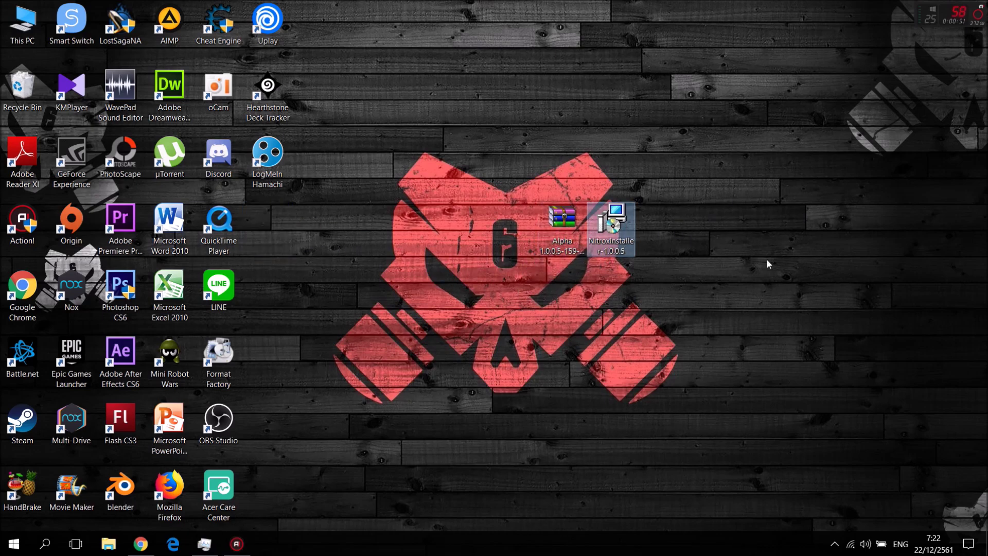
# - Launch the NitroxInstaller-1.0.0.5 setup and allow it to run despite the Windows SmartScreen block
pyautogui.doubleClick(613, 230)
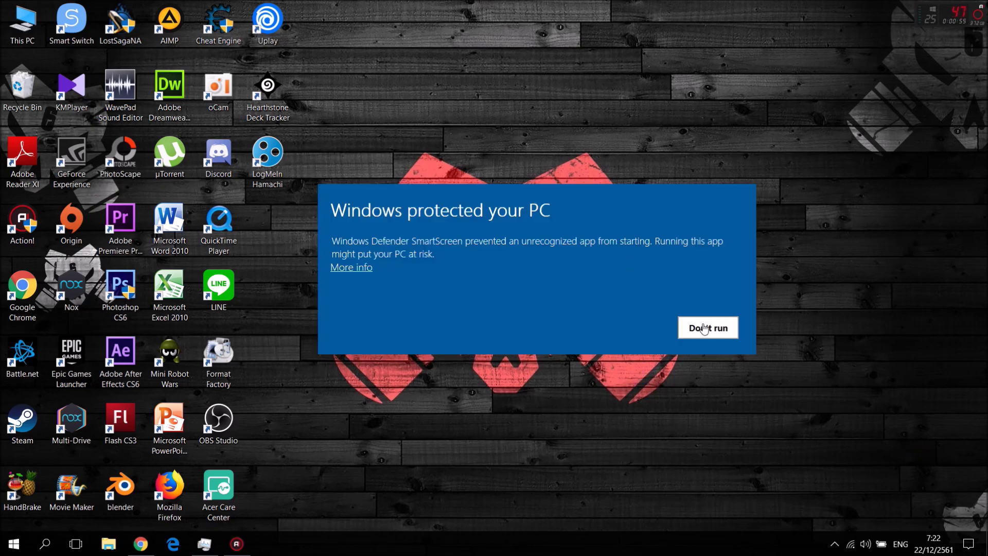
pyautogui.click(715, 329)
pyautogui.rightClick(615, 217)
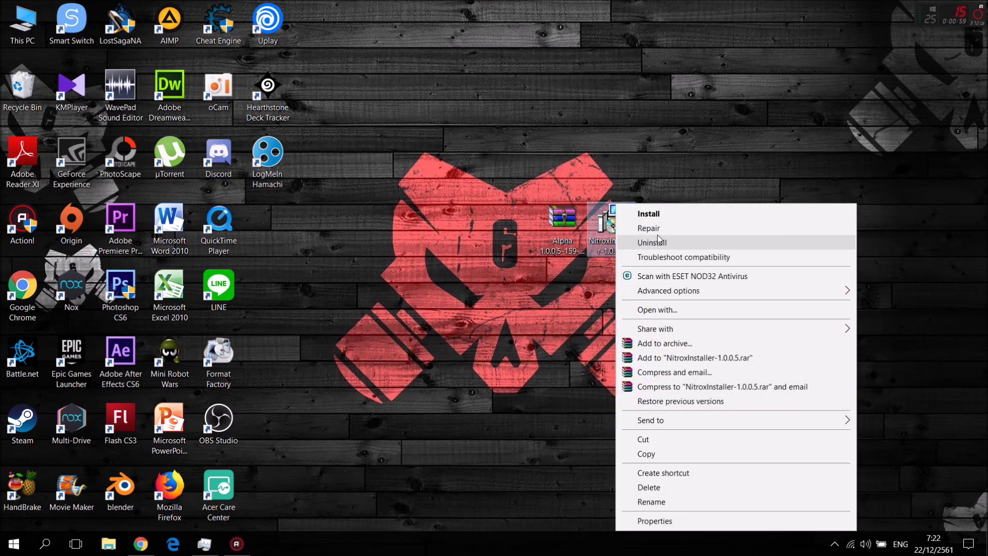
pyautogui.click(647, 211)
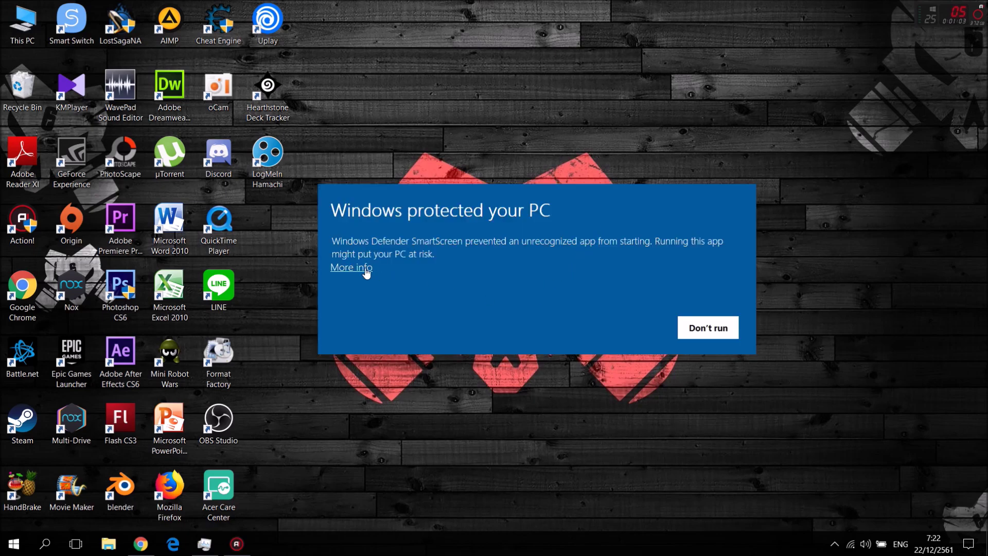
pyautogui.click(351, 267)
pyautogui.click(628, 327)
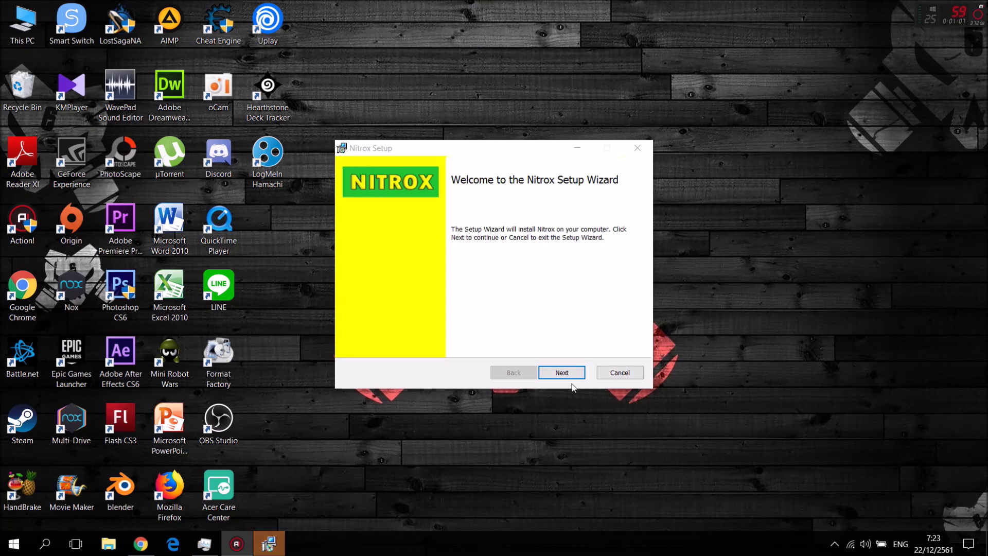
# - Accept the license agreement terms in Nitrox Setup and continue to the destination folder page
pyautogui.click(561, 373)
pyautogui.click(396, 343)
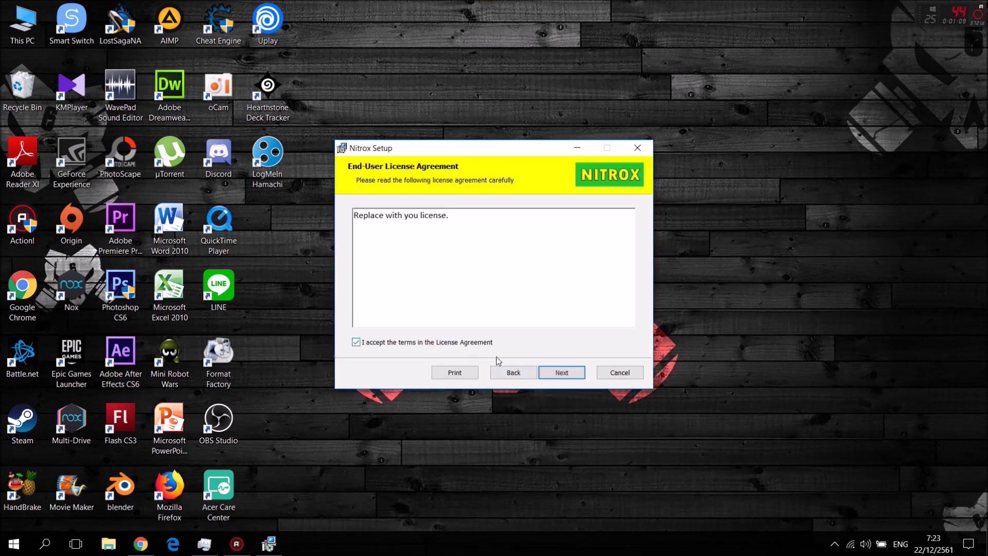
pyautogui.click(558, 375)
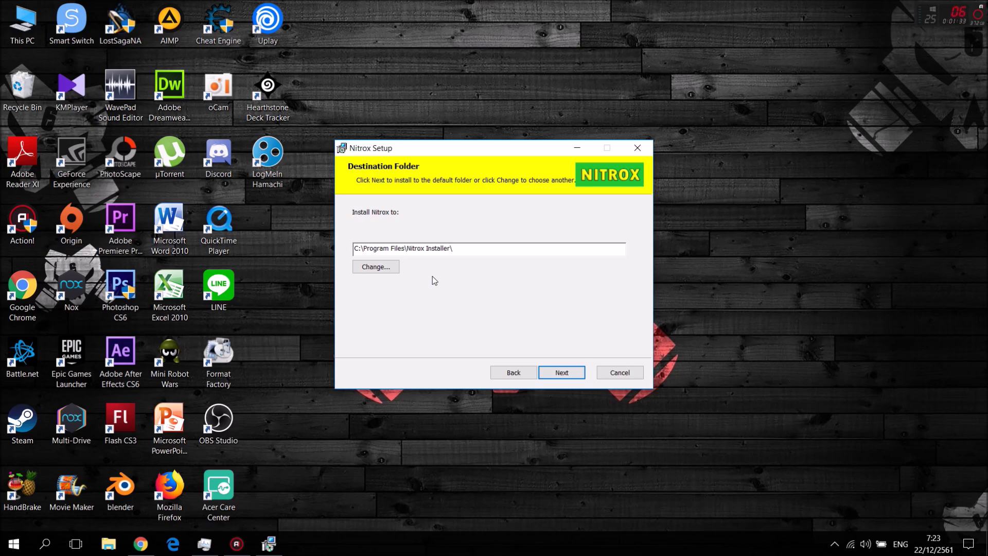
# - Start changing the Nitrox install destination and browse to D:\Program Files\Steam\
pyautogui.click(368, 267)
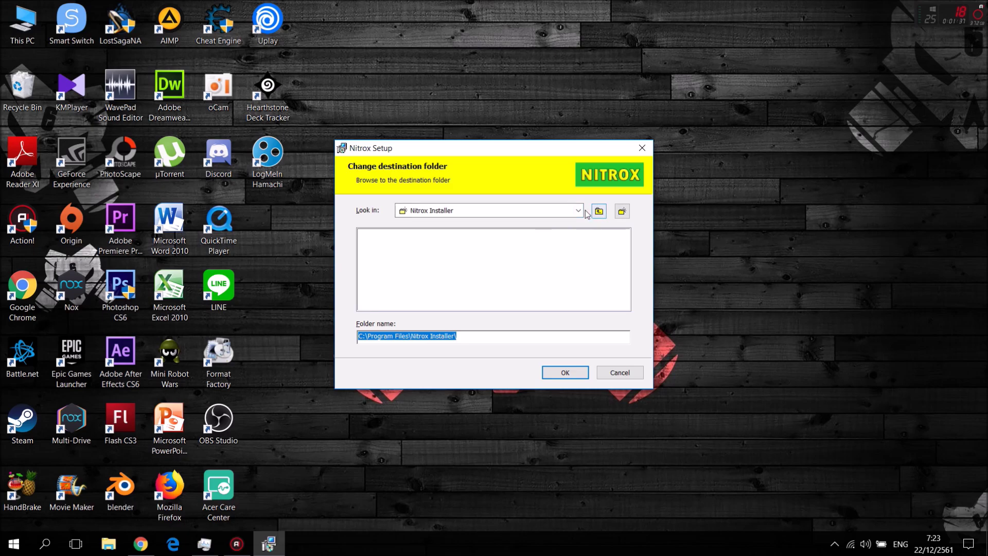
pyautogui.click(555, 213)
pyautogui.click(427, 252)
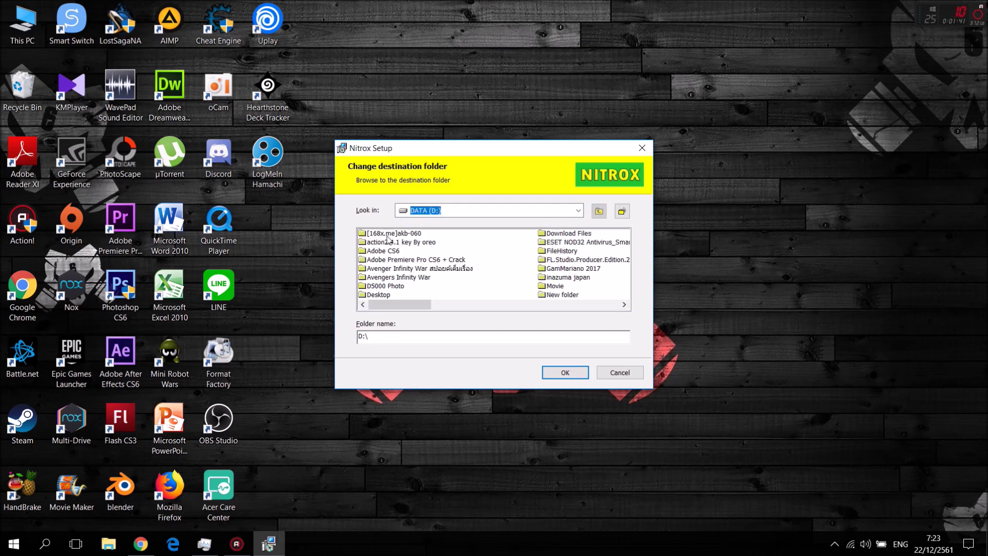
pyautogui.click(385, 286)
pyautogui.click(436, 304)
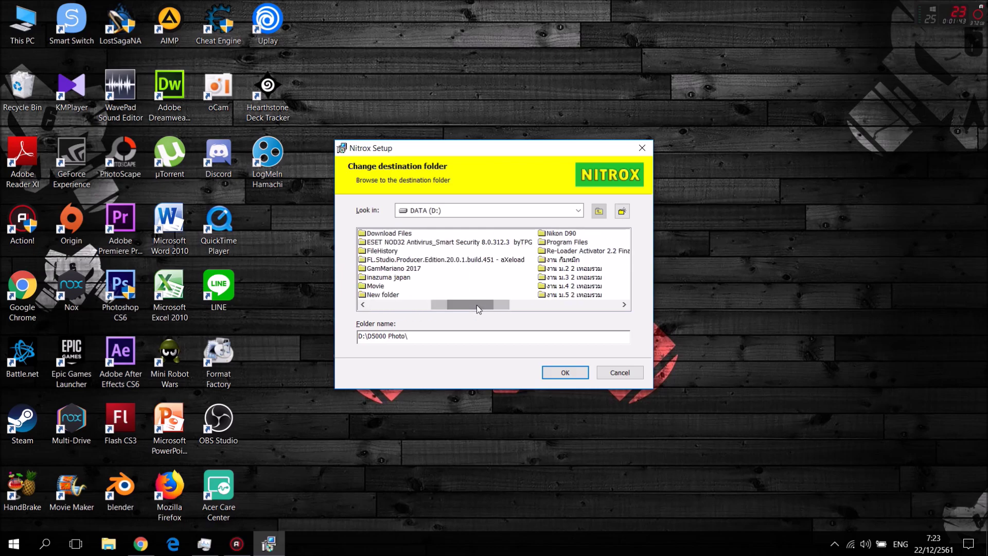
pyautogui.doubleClick(568, 242)
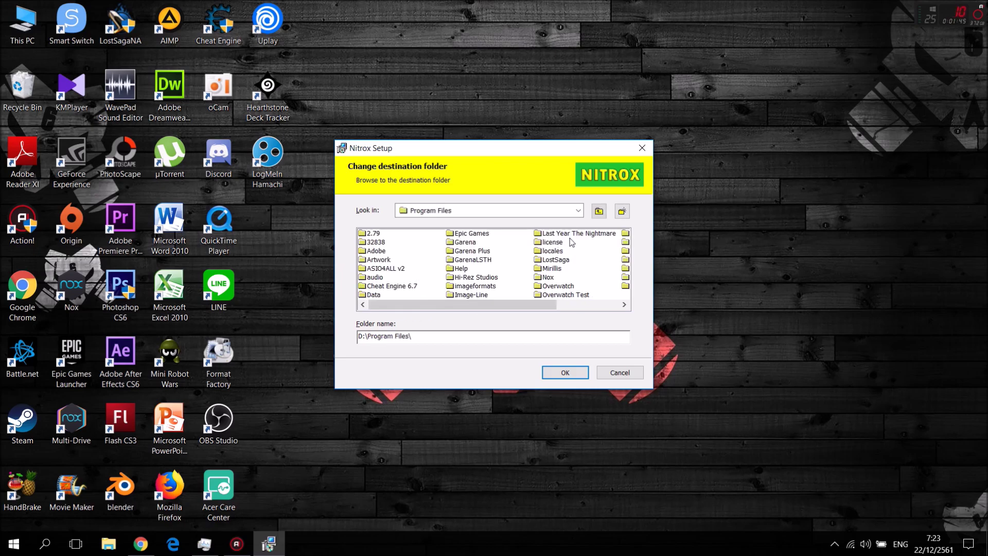
pyautogui.moveTo(418, 304); pyautogui.dragTo(497, 303)
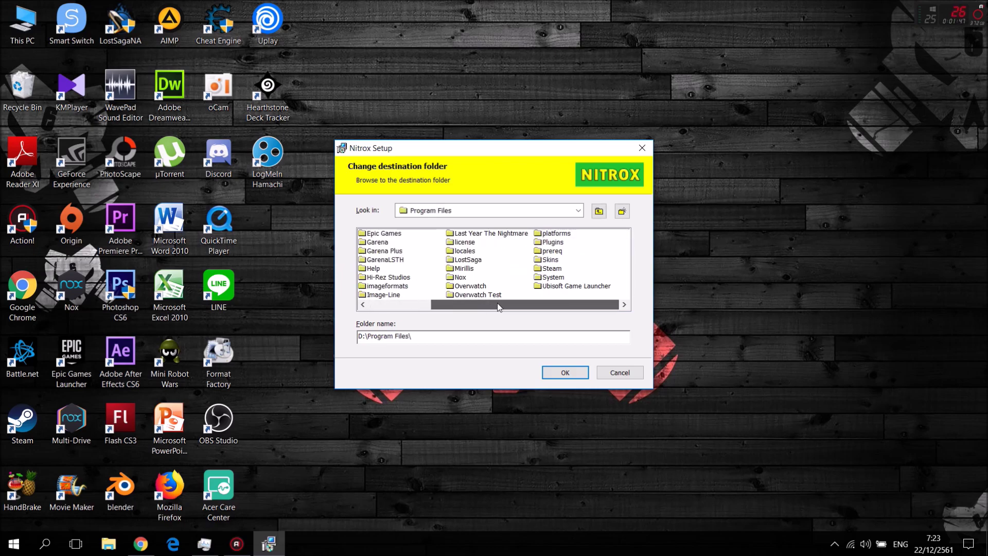
pyautogui.doubleClick(551, 269)
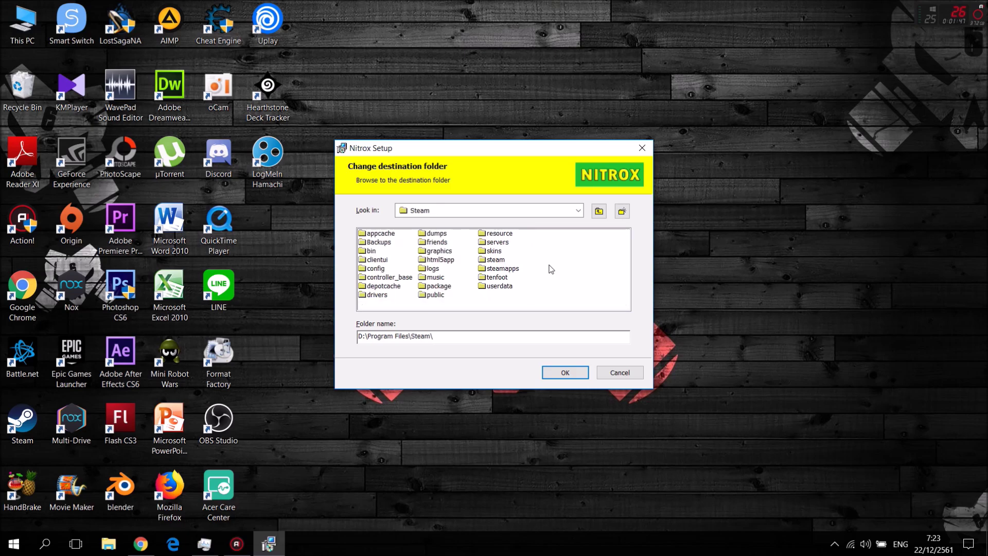
# - Set the install destination to the Subnautica game folder, D:\Program Files\Steam\steamapps\common\Subnautica\
pyautogui.doubleClick(507, 272)
pyautogui.doubleClick(382, 234)
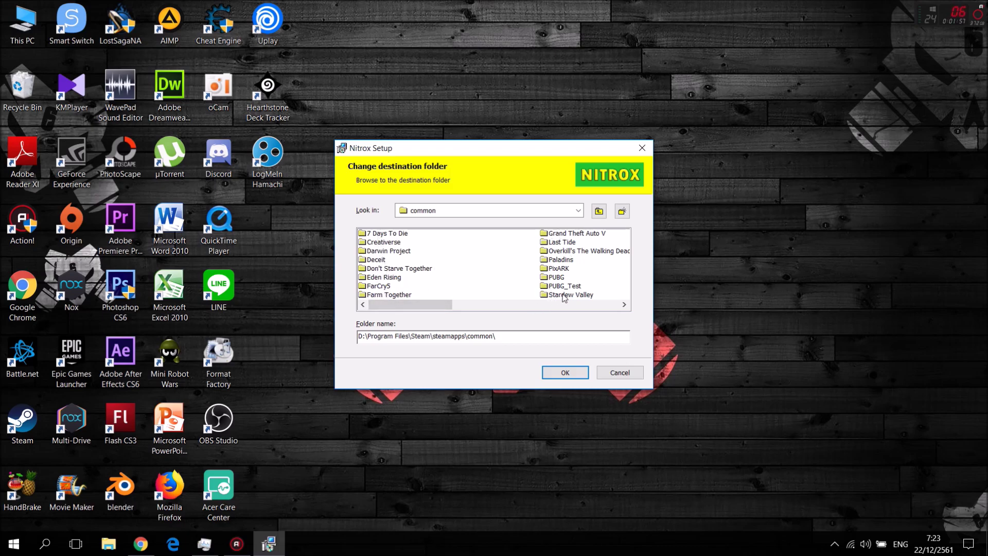
pyautogui.moveTo(422, 304); pyautogui.dragTo(577, 304)
pyautogui.click(383, 241)
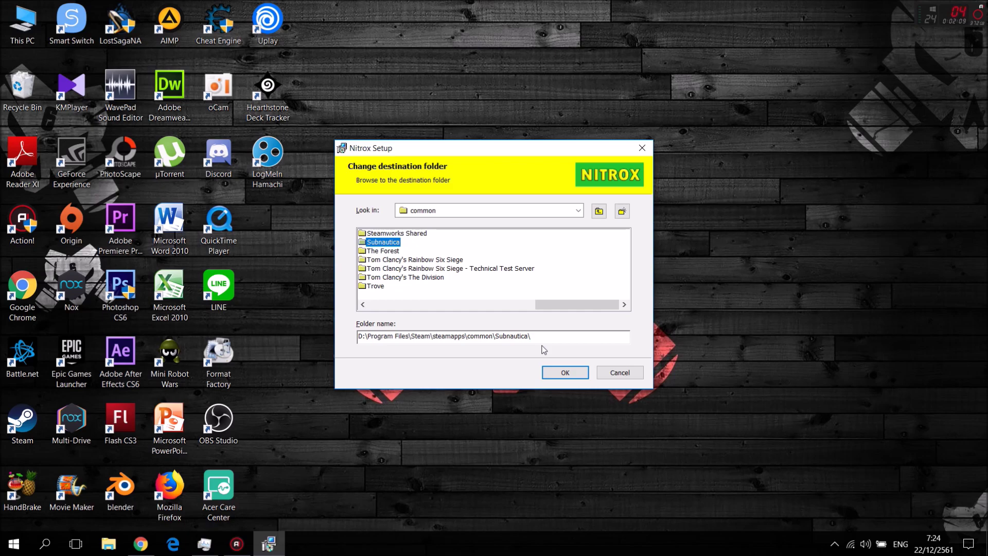
pyautogui.click(565, 378)
pyautogui.click(565, 374)
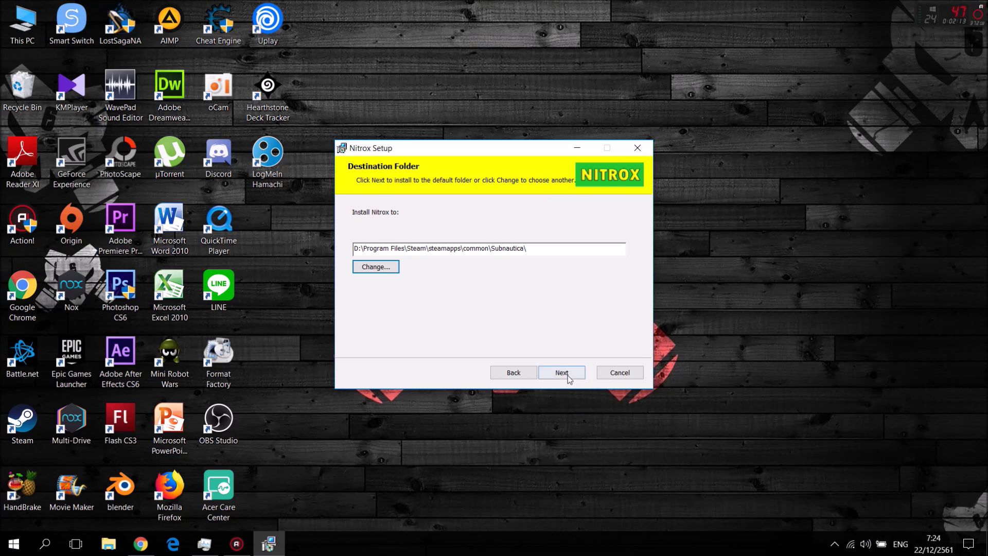
# - Install Nitrox to the chosen folder and finish the setup wizard
pyautogui.click(567, 376)
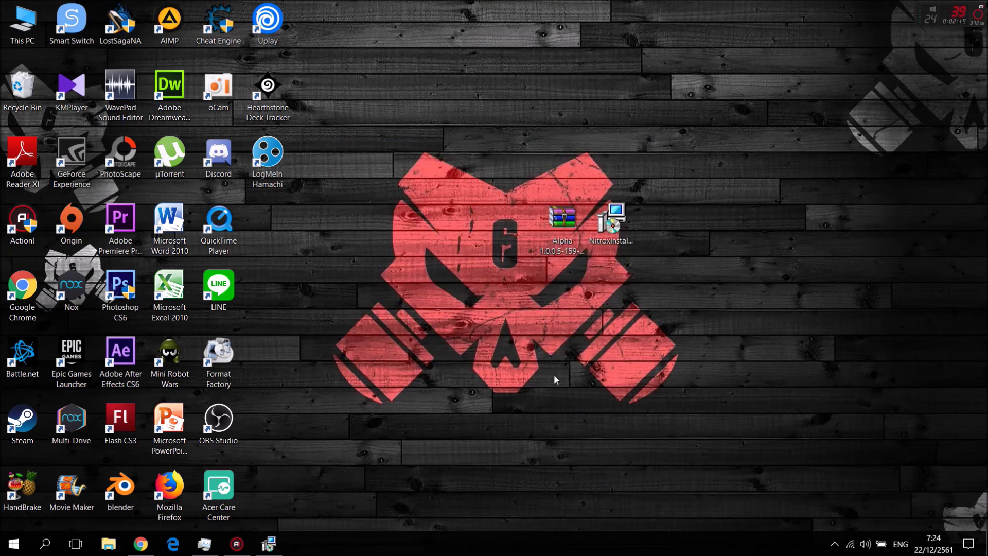
pyautogui.click(555, 375)
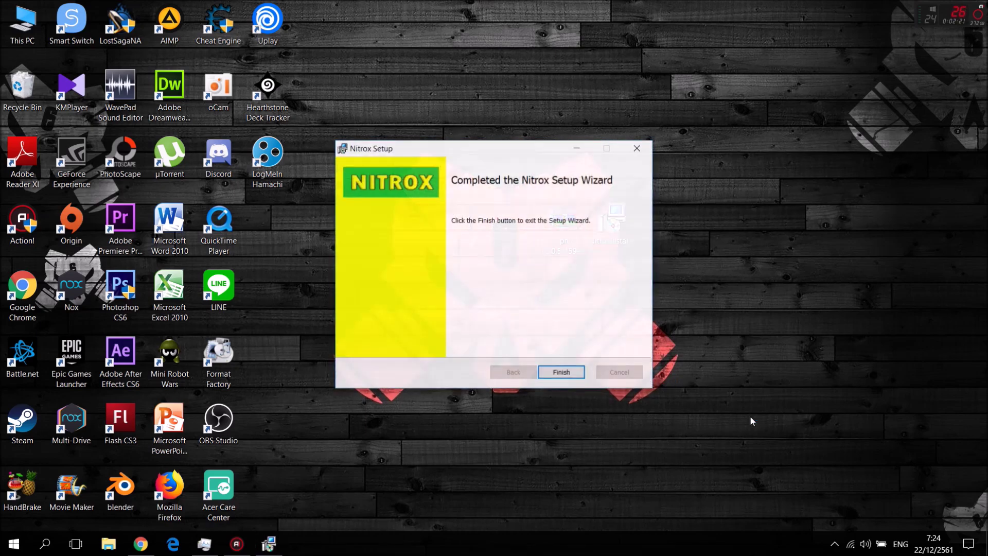
pyautogui.click(573, 374)
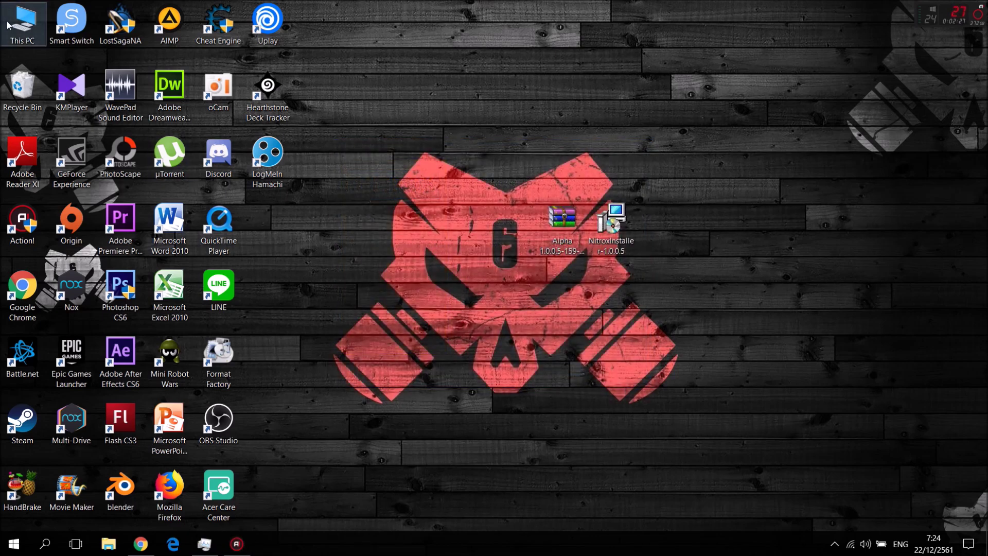
# - Open a File Explorer window and browse to the Steam folder at D:\Program Files\Steam
pyautogui.press('super+e')
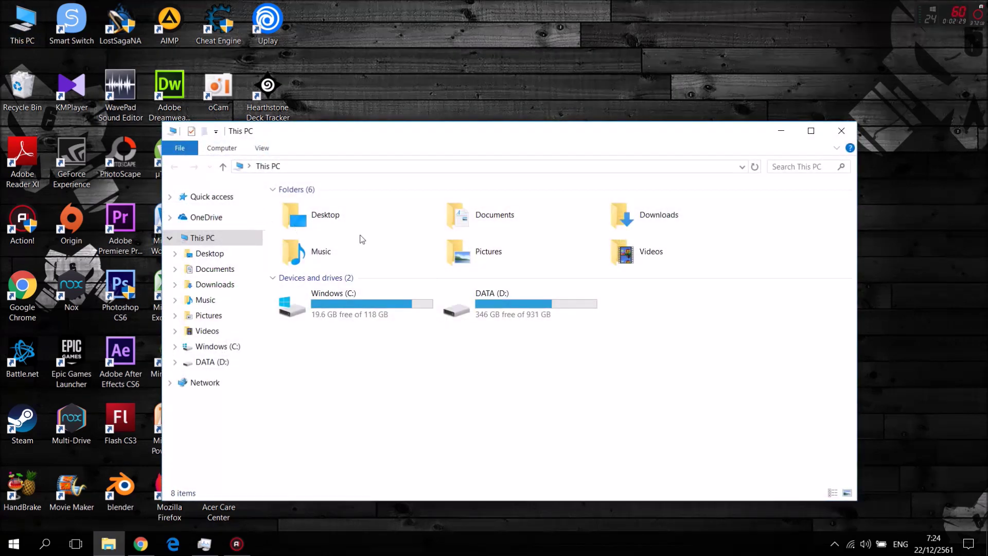
pyautogui.click(211, 362)
pyautogui.scroll(-2, 564, 321)
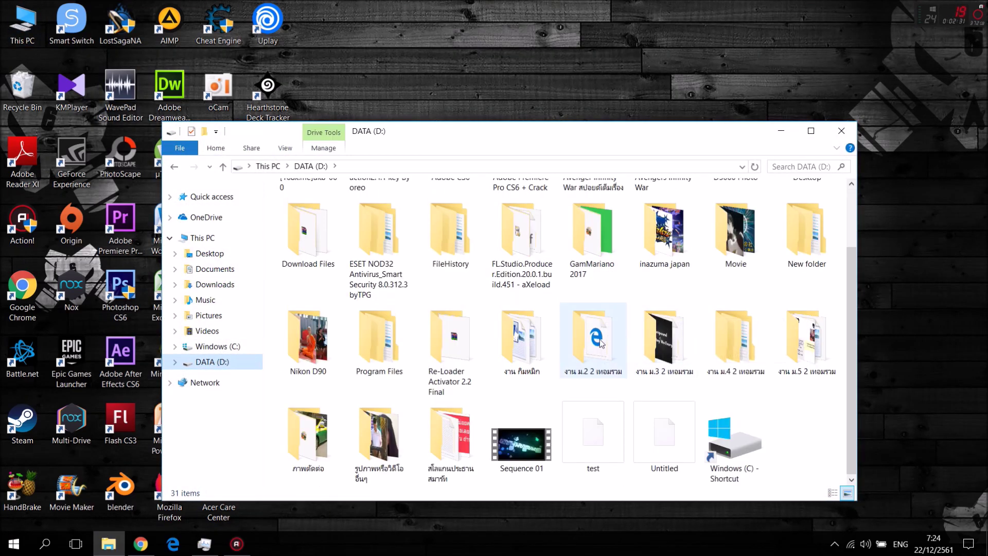
pyautogui.doubleClick(414, 352)
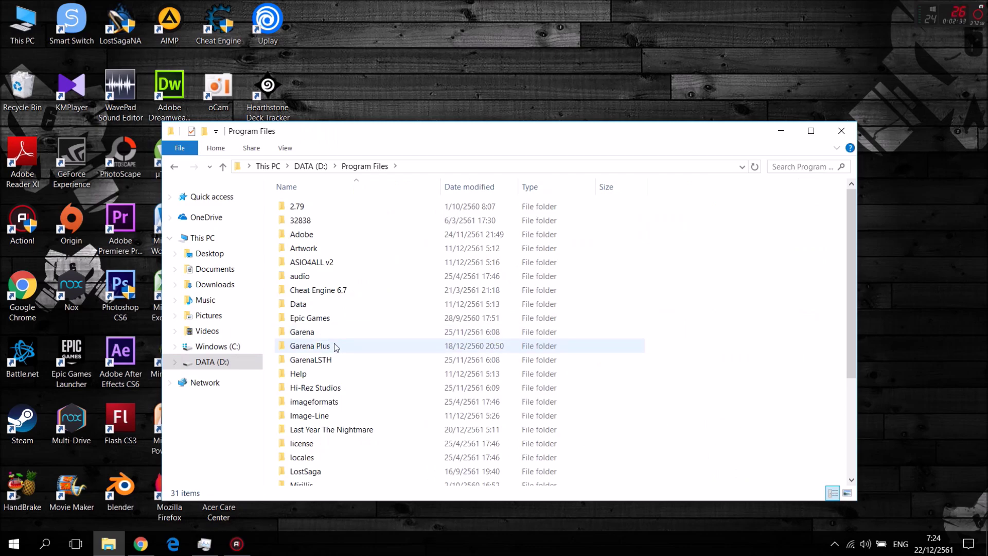
pyautogui.scroll(-3, 335, 345)
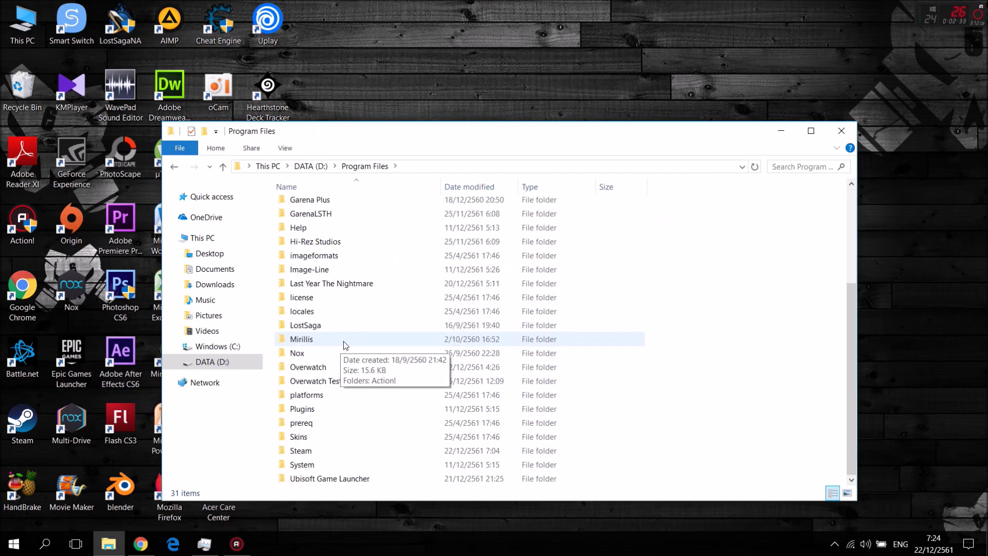
pyautogui.doubleClick(305, 451)
# - Go into the Subnautica game folder under steamapps\common and open its SubServer folder
pyautogui.scroll(-5, 308, 437)
pyautogui.scroll(1, 303, 319)
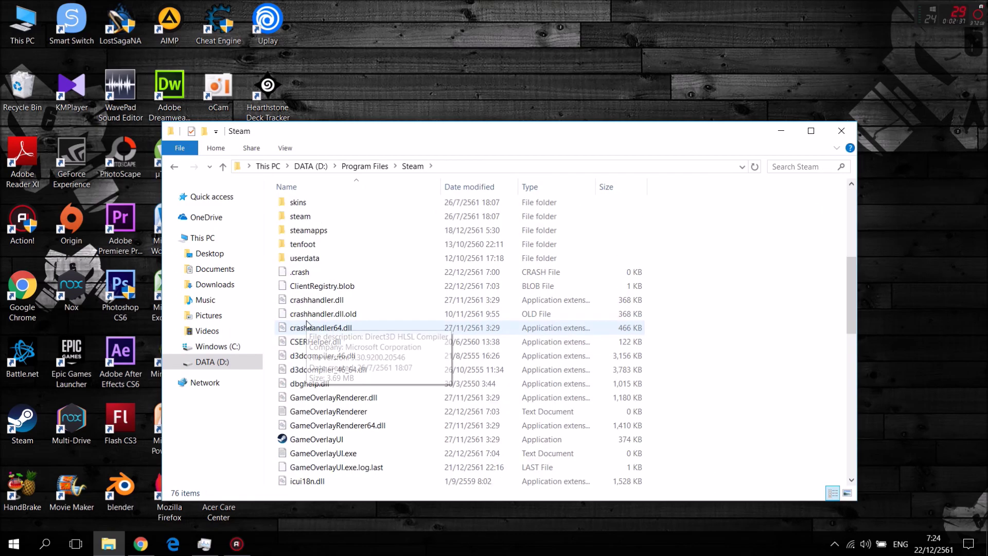
pyautogui.doubleClick(305, 237)
pyautogui.doubleClick(301, 206)
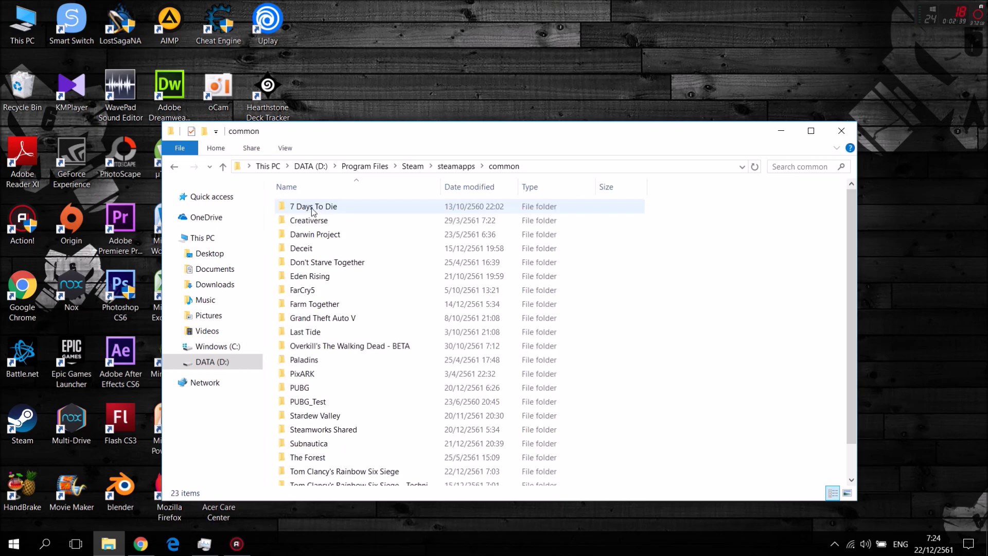
pyautogui.scroll(-1, 303, 216)
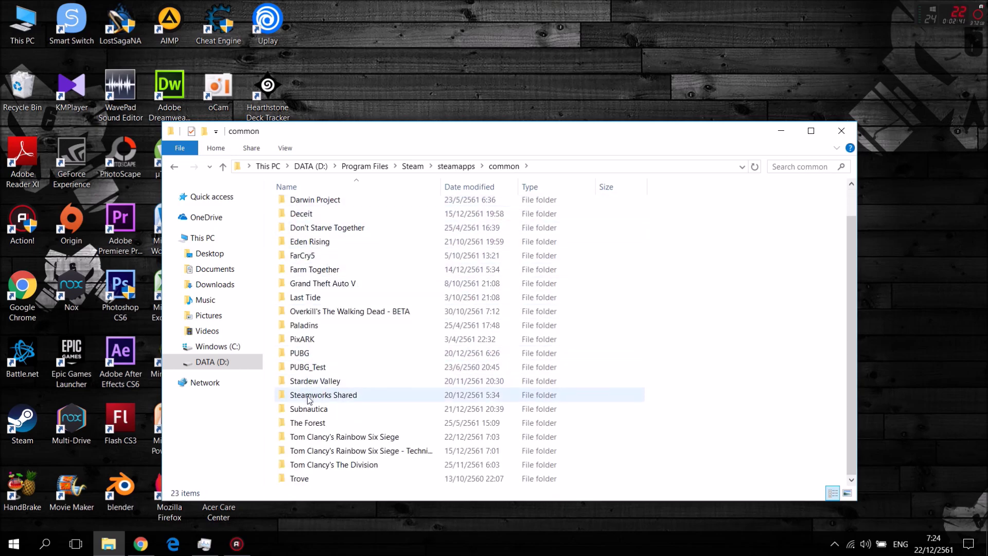
pyautogui.doubleClick(315, 408)
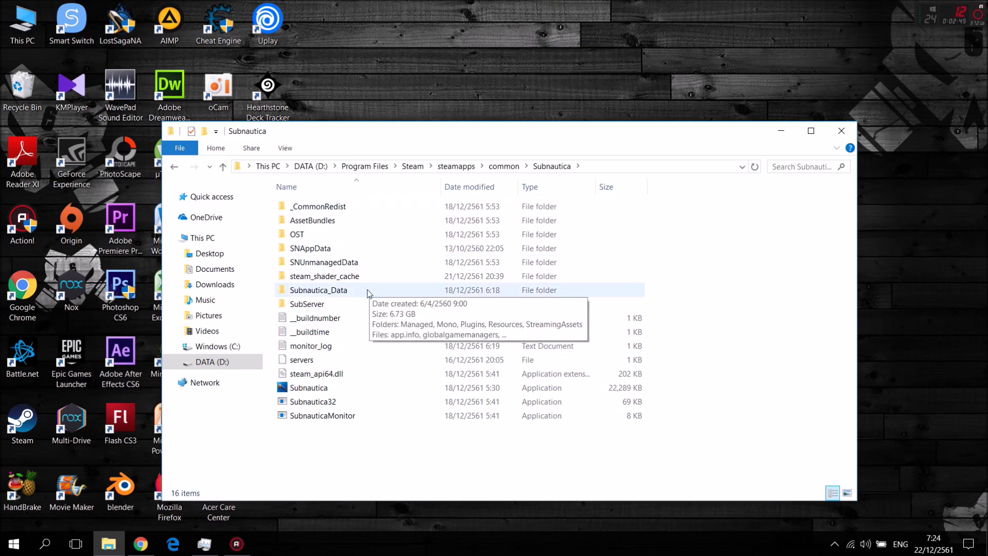
pyautogui.moveTo(298, 306)
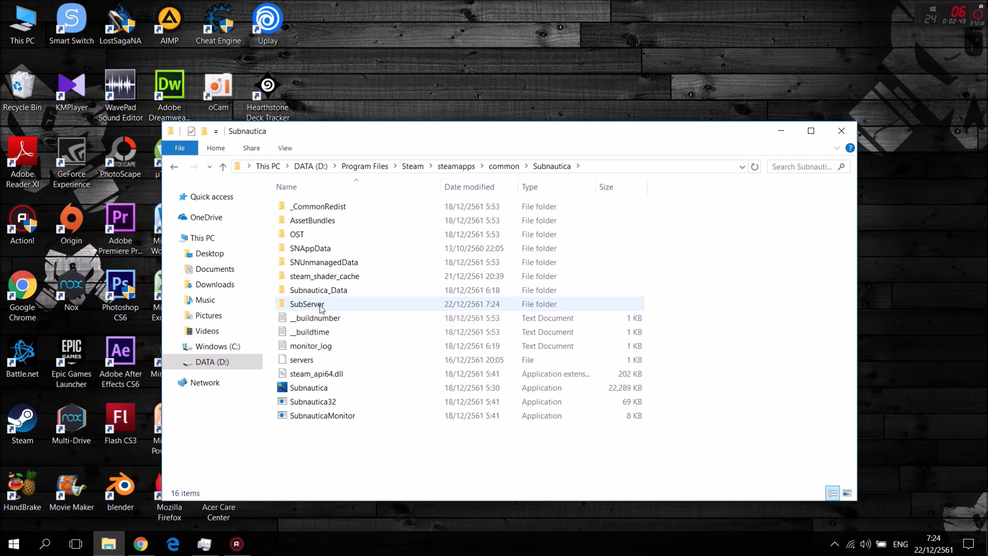
pyautogui.doubleClick(321, 307)
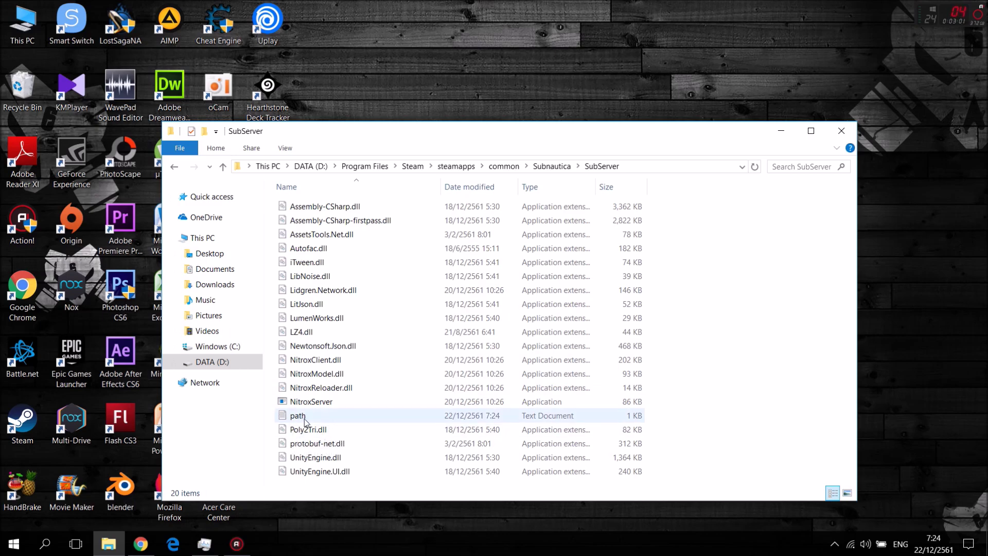
# - Open the path text file in SubServer, compare its game path with the folder's location, and close it
pyautogui.doubleClick(298, 415)
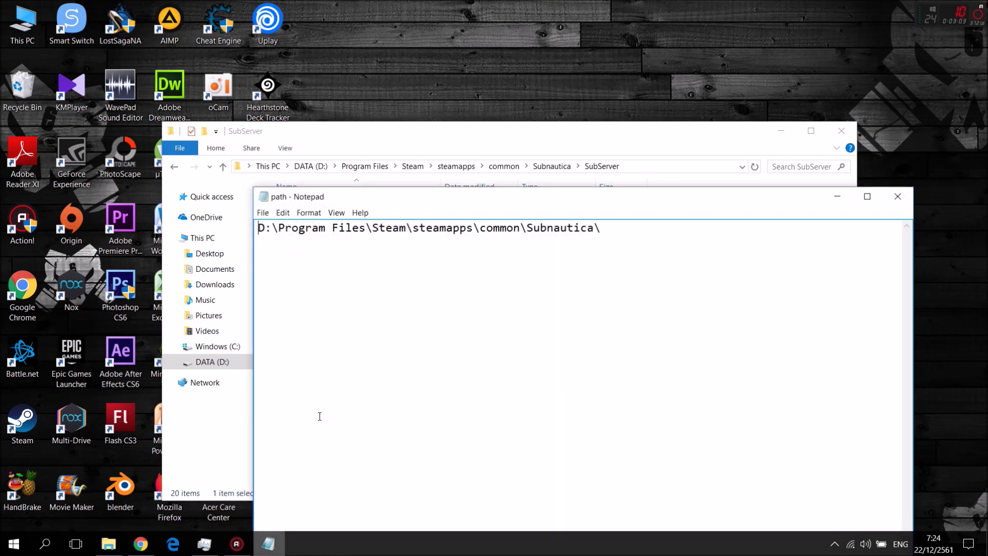
pyautogui.moveTo(500, 206); pyautogui.dragTo(514, 190)
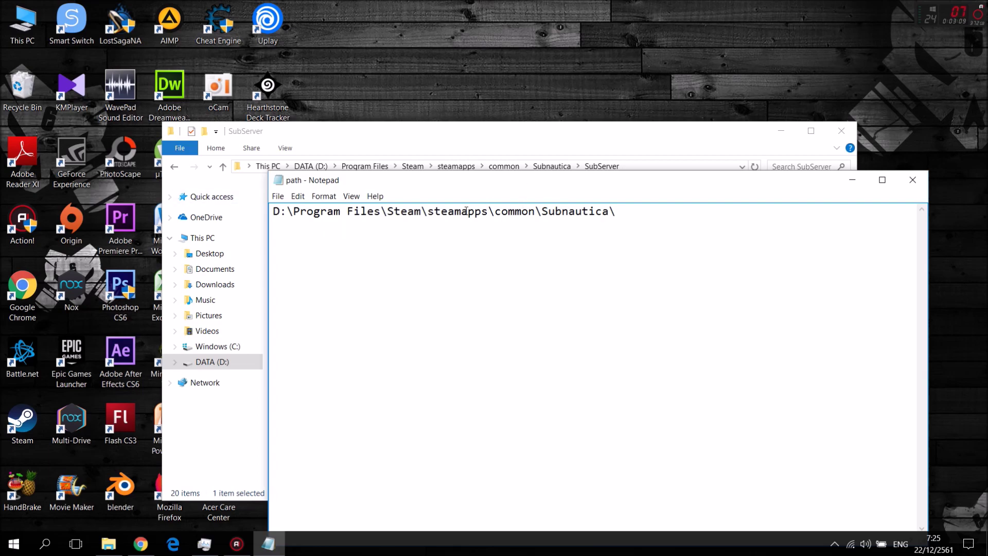
pyautogui.press('Home')
pyautogui.moveTo(548, 181); pyautogui.dragTo(462, 292)
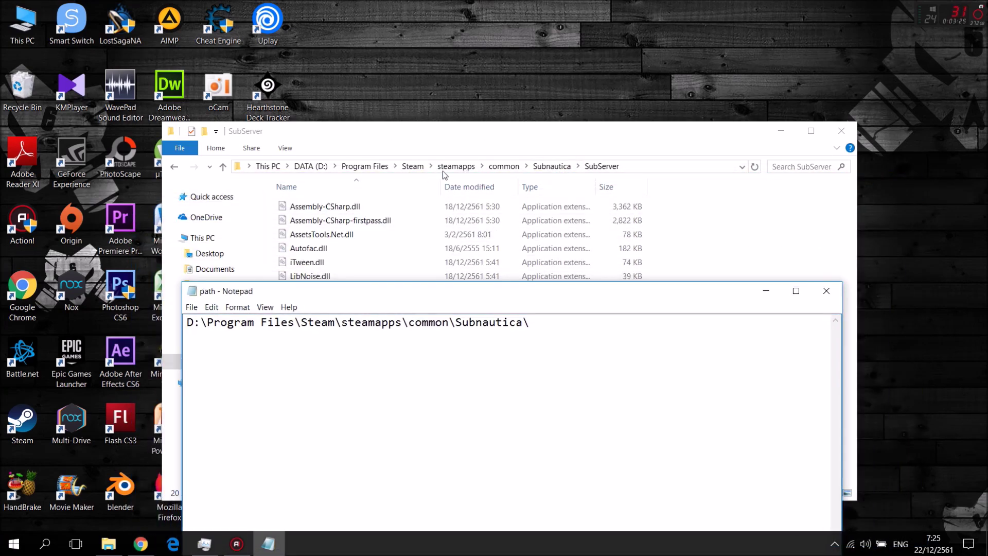
pyautogui.moveTo(355, 291); pyautogui.dragTo(360, 117)
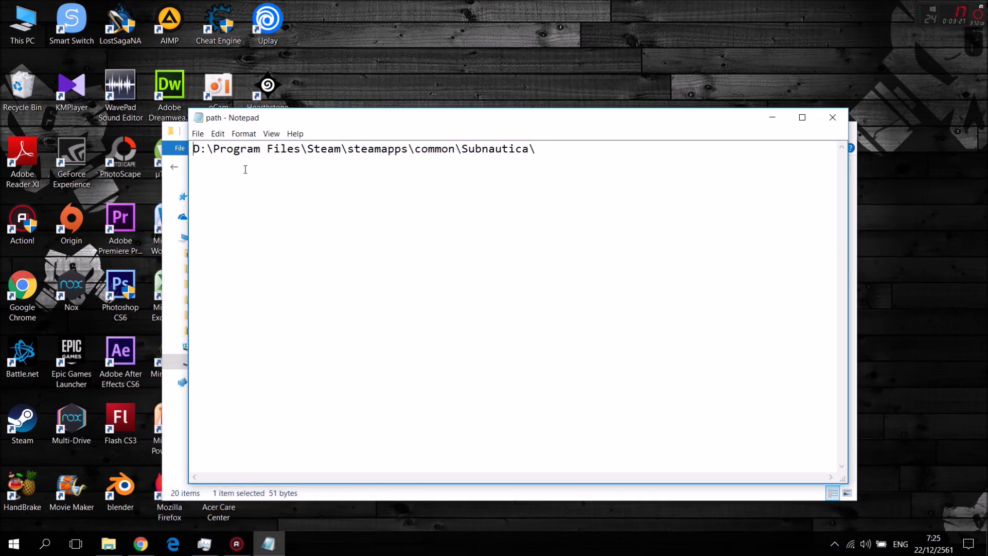
pyautogui.click(832, 119)
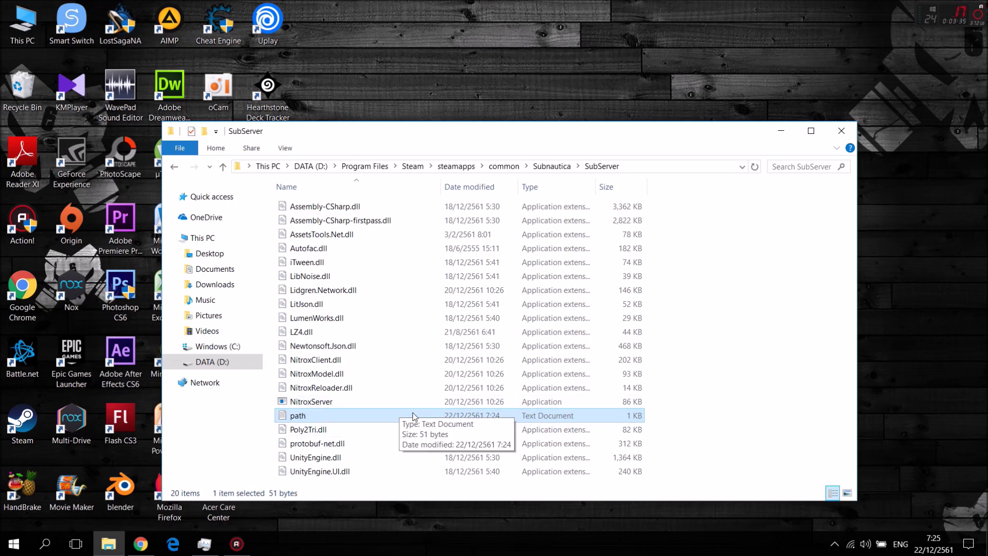
# - Run NitroxServer as administrator and allow it access through Windows Firewall on public networks
pyautogui.rightClick(324, 401)
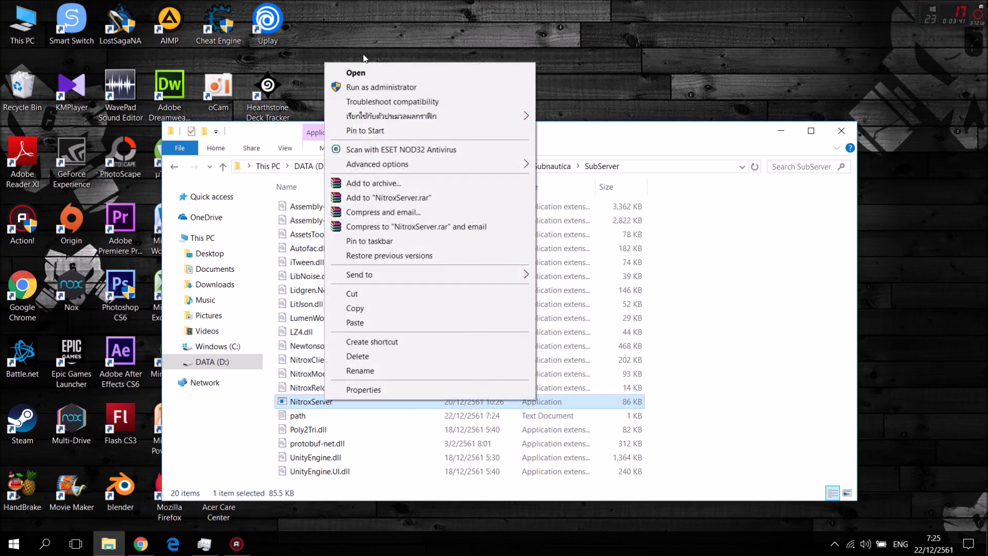
pyautogui.click(367, 88)
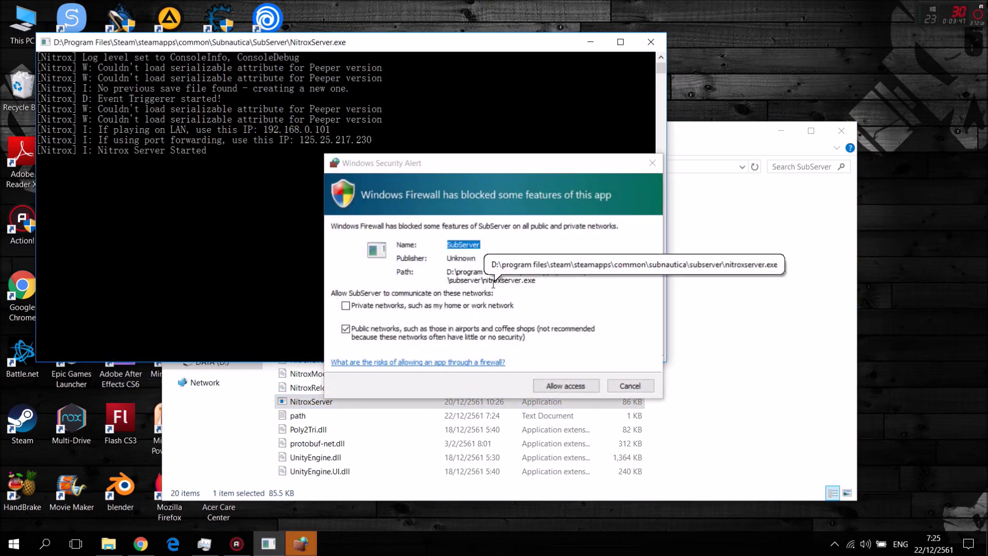
pyautogui.click(542, 387)
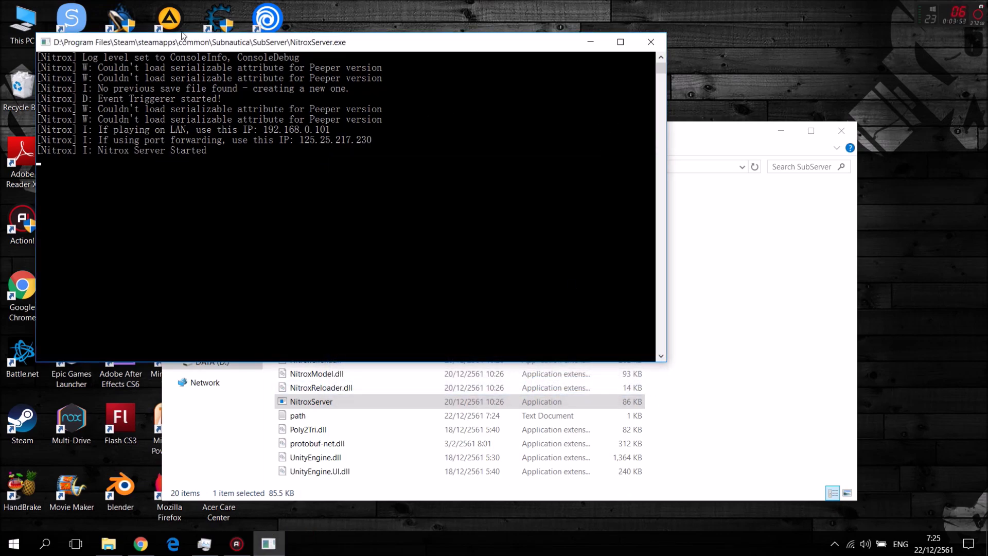
# - Minimize the NitroxServer console and the SubServer folder window, leaving the server running
pyautogui.moveTo(181, 35); pyautogui.dragTo(191, 71)
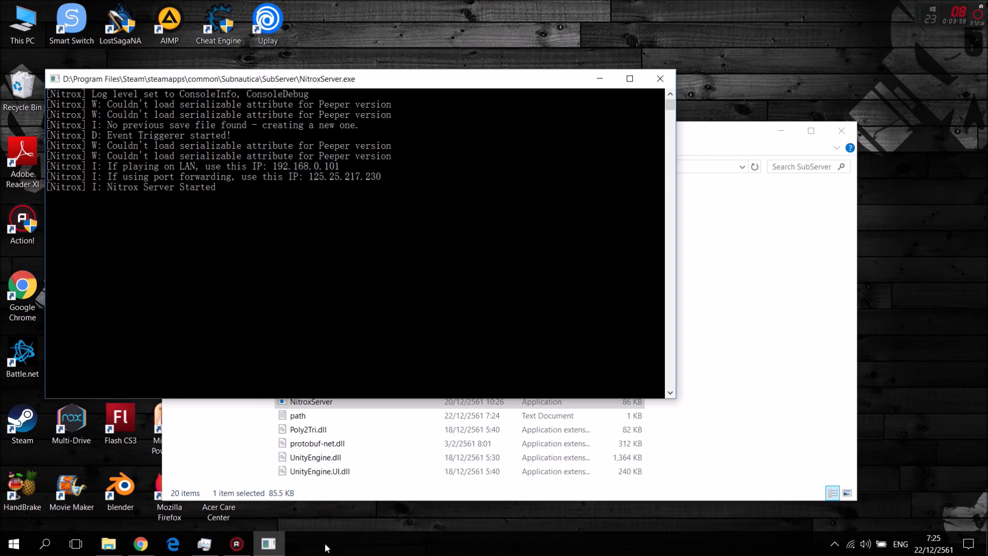
pyautogui.click(268, 543)
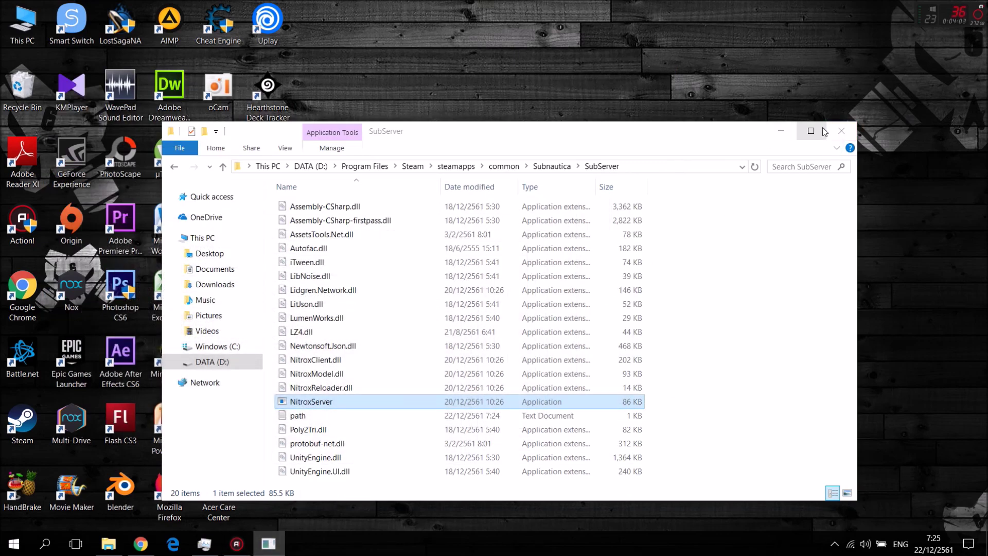
pyautogui.click(781, 132)
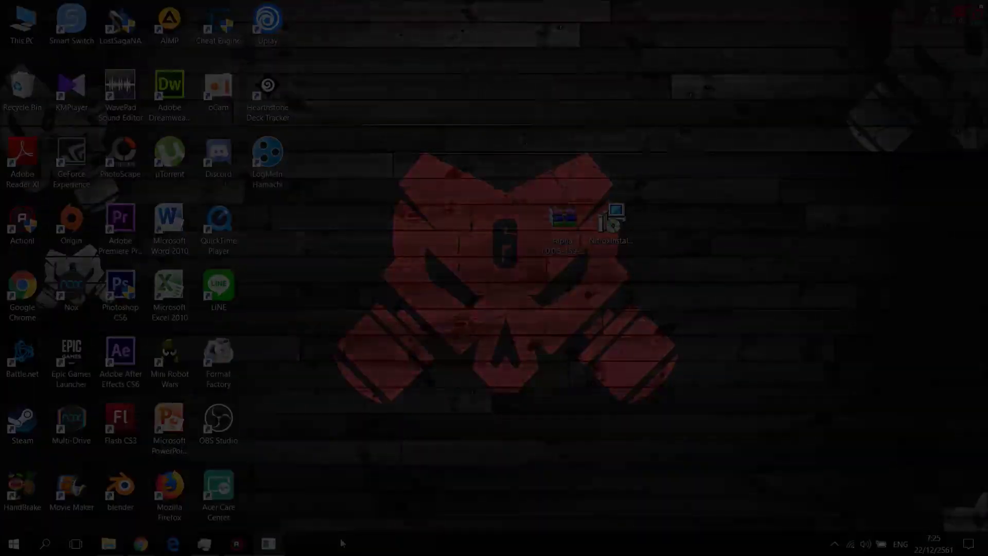